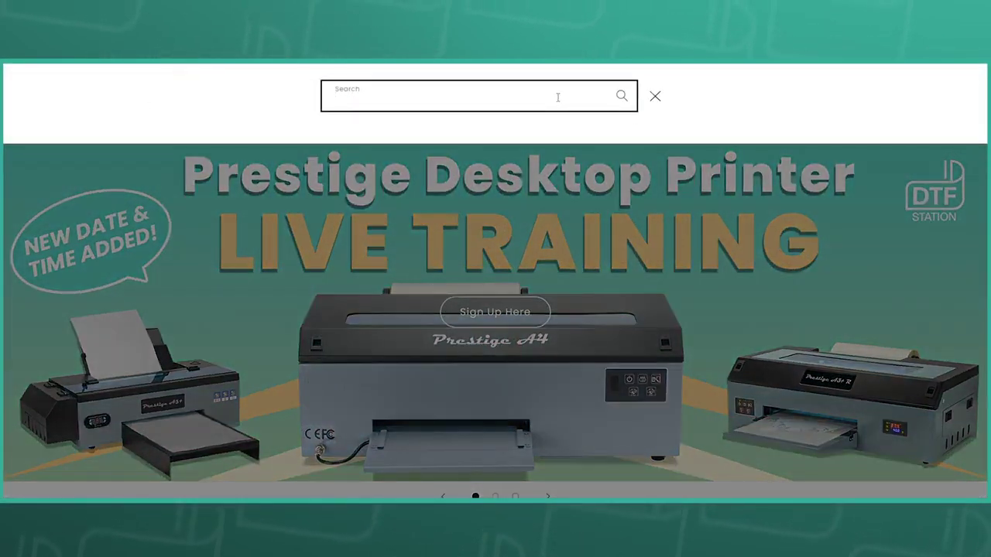
Step: Search the DTF Station site for 'digirip' and open the DigiRIP RIP Software product page
type("digiri")
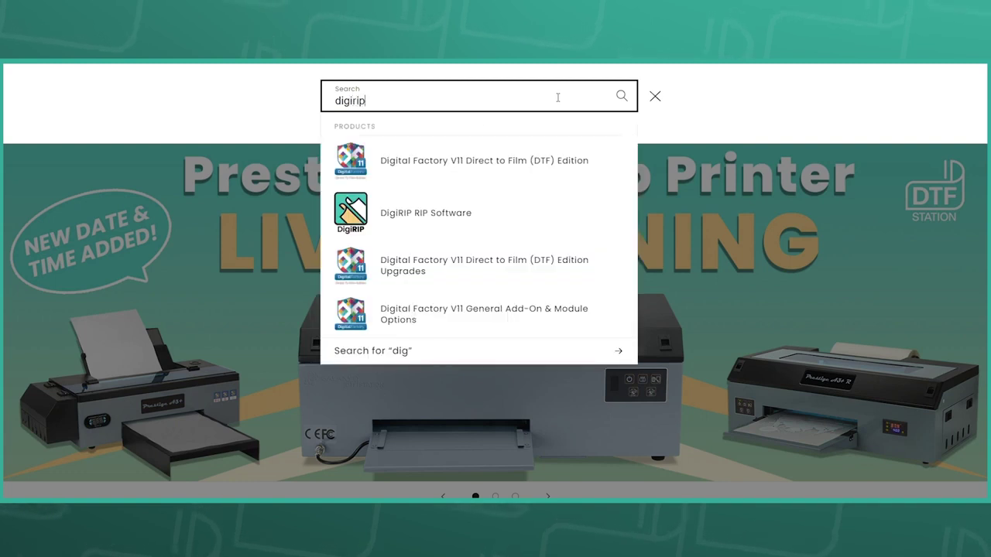
type("p")
left_click(439, 159)
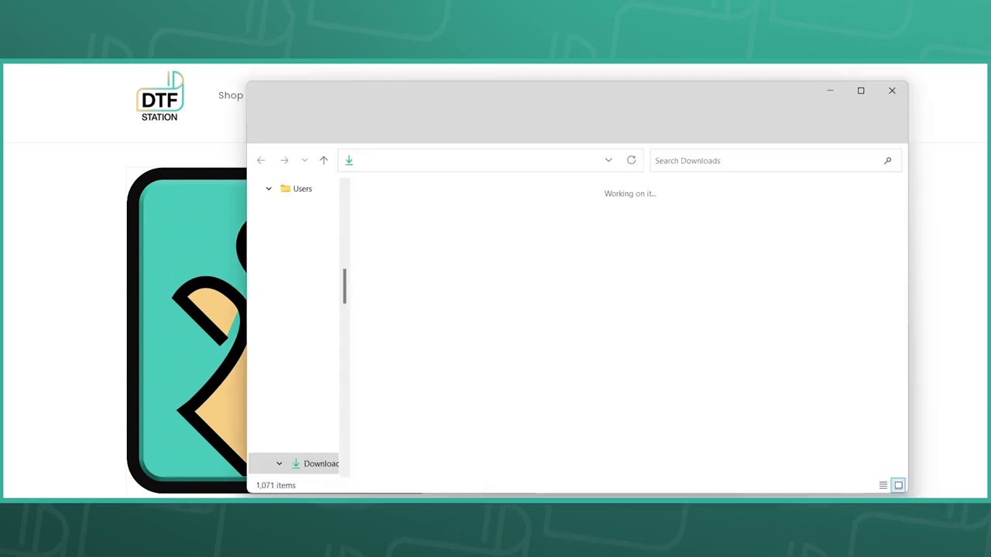
Step: Run the downloaded DigiRIP installer with English as the setup language
double_click(421, 226)
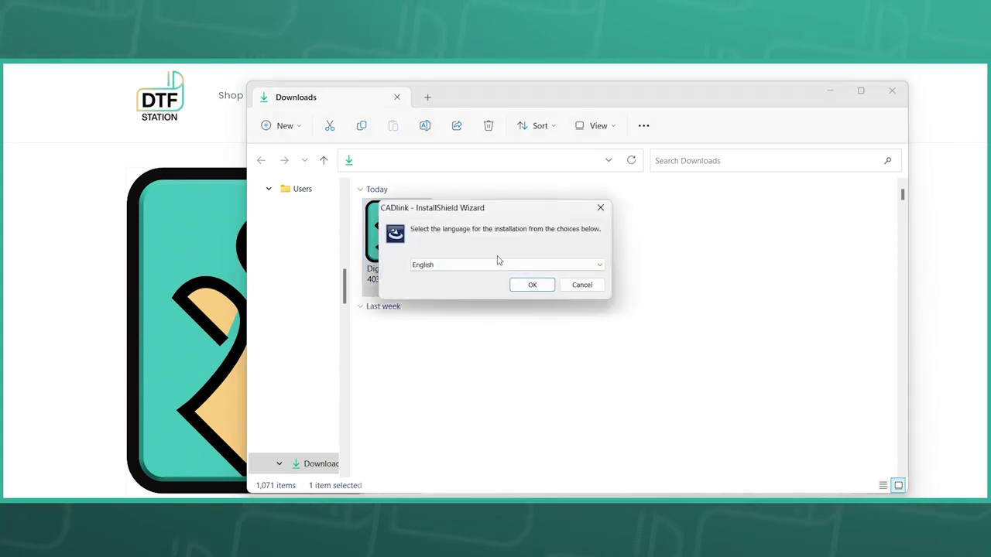
left_click(532, 284)
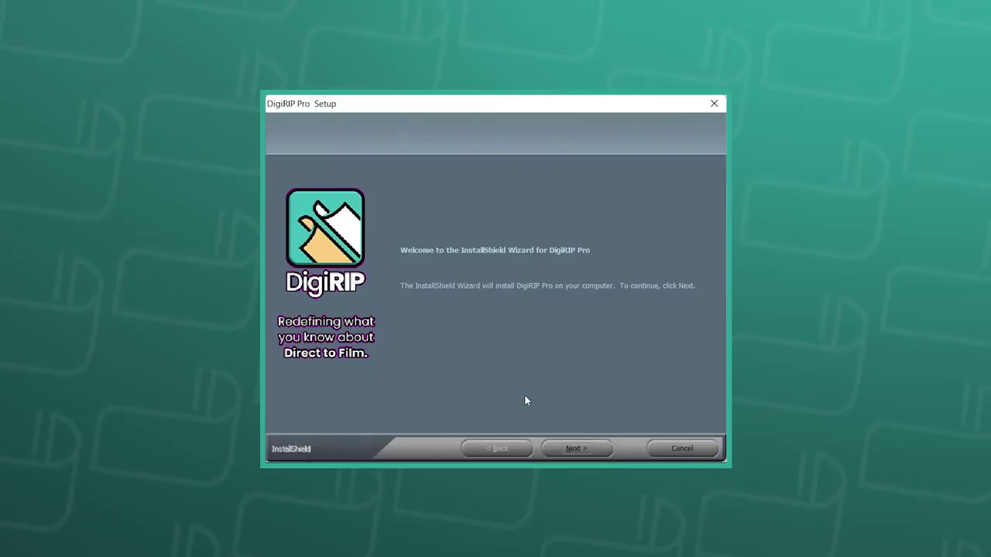
Step: Accept the license and install DigiRIP Pro fully to C:\DigiRIP under the DigiRIP program folder
left_click(579, 448)
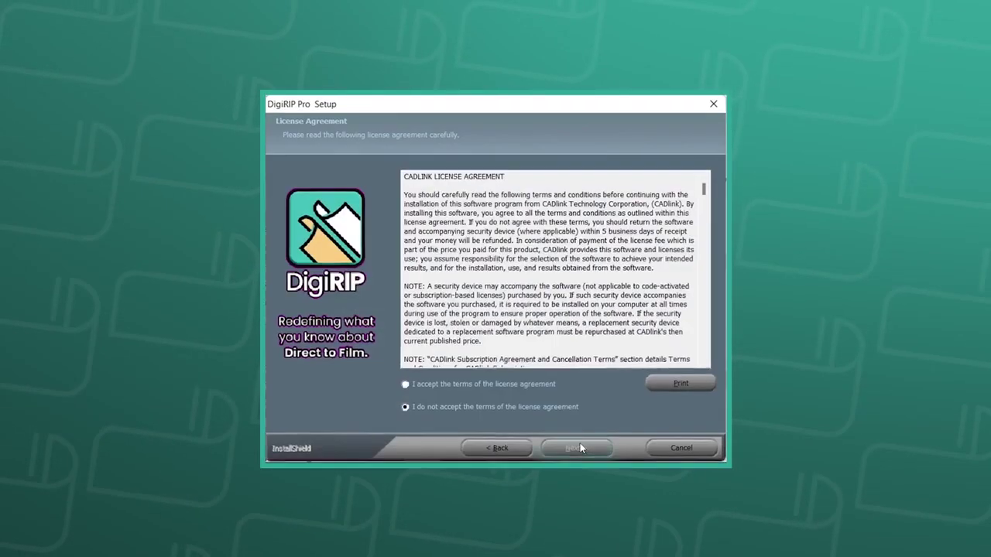
left_click(405, 385)
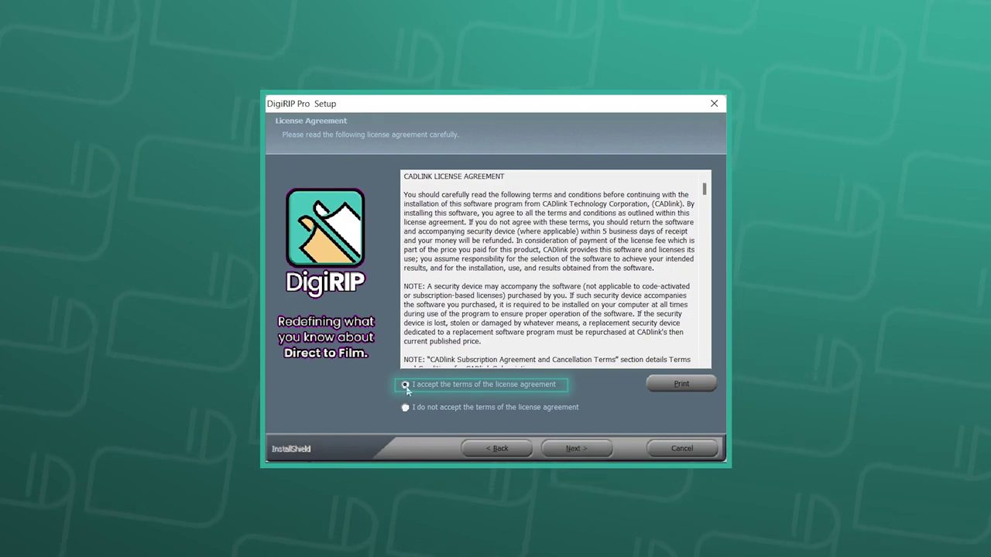
left_click(566, 446)
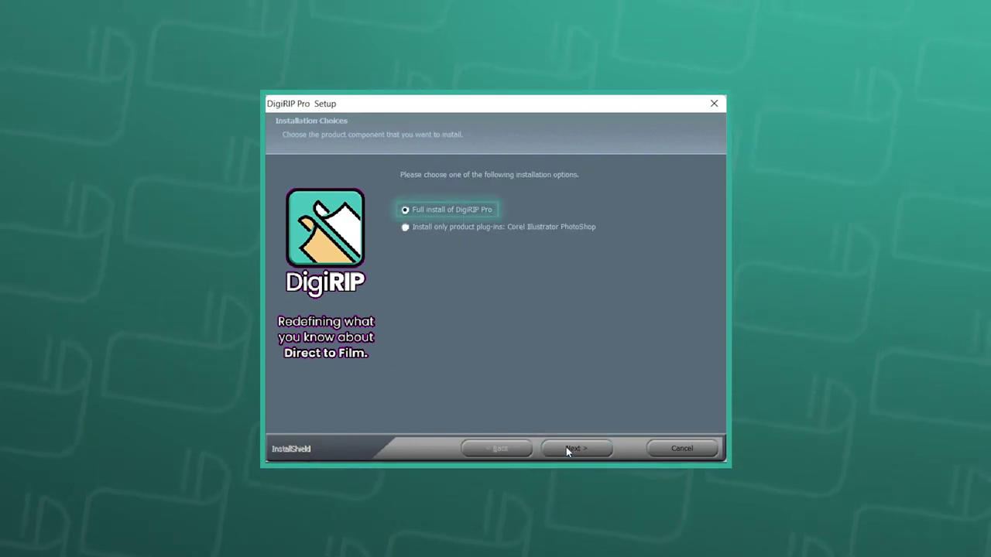
left_click(566, 446)
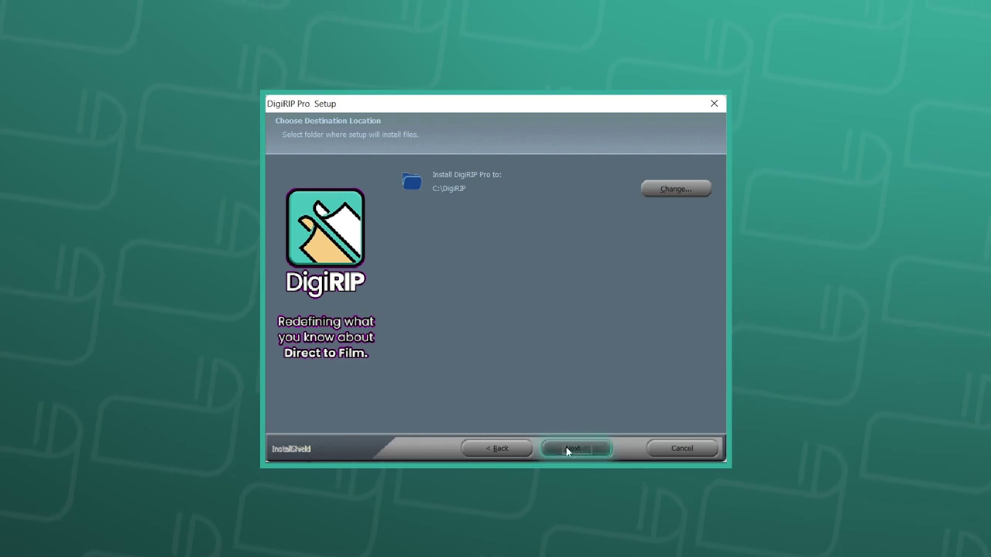
left_click(566, 447)
left_click(566, 446)
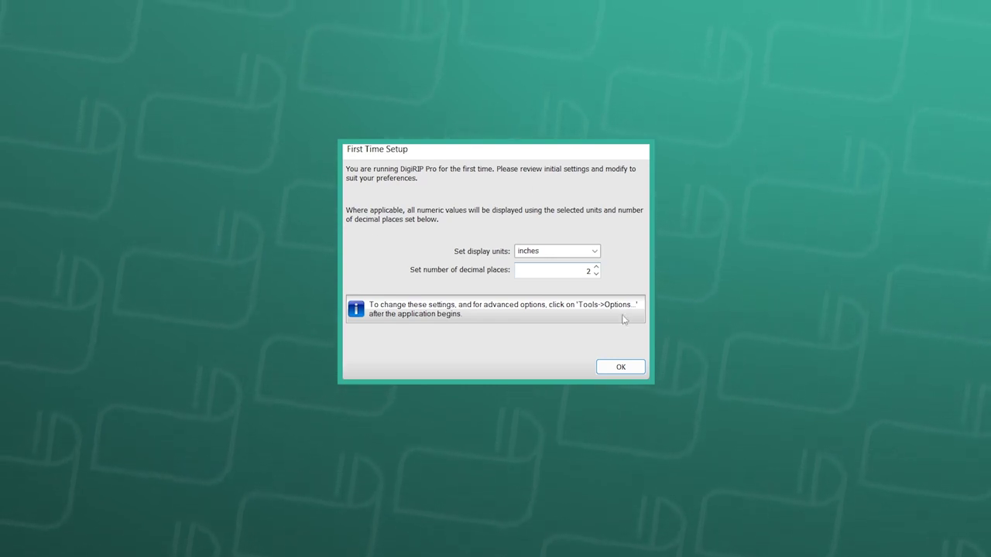
Step: Confirm inches with 2 decimal places in First Time Setup and begin trial registration
left_click(620, 367)
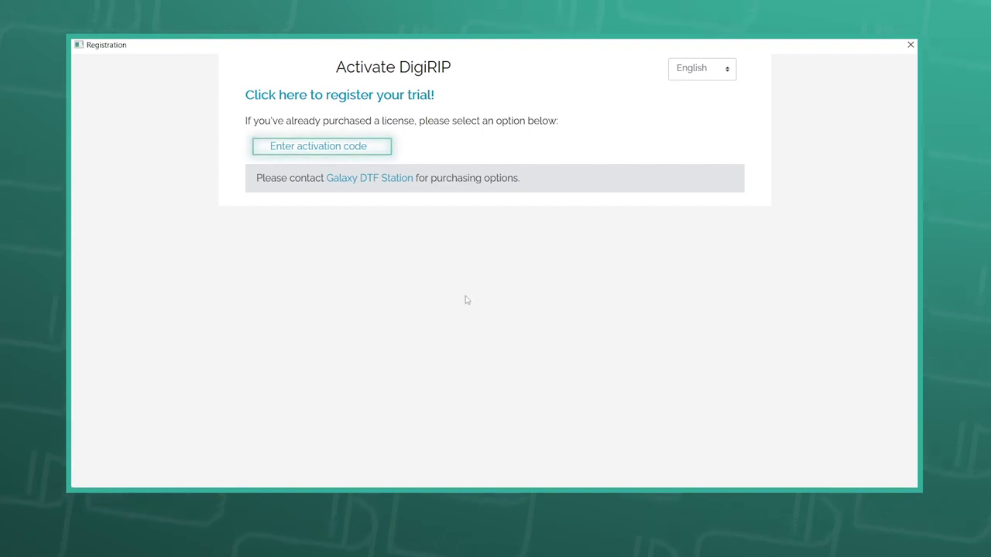
left_click(365, 105)
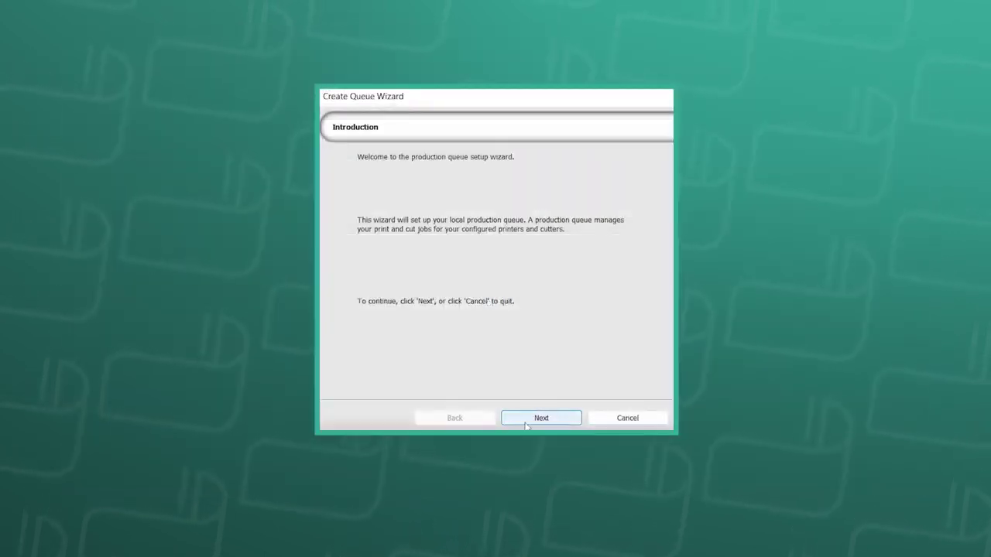
Step: Advance the Create Queue Wizard to printer defaults and choose Prestige A4 to install
left_click(532, 420)
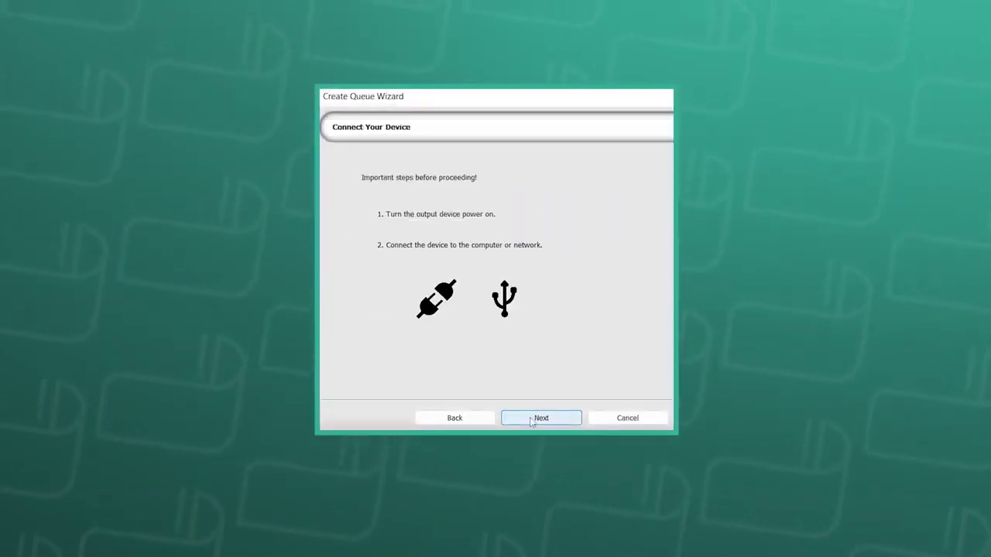
left_click(532, 420)
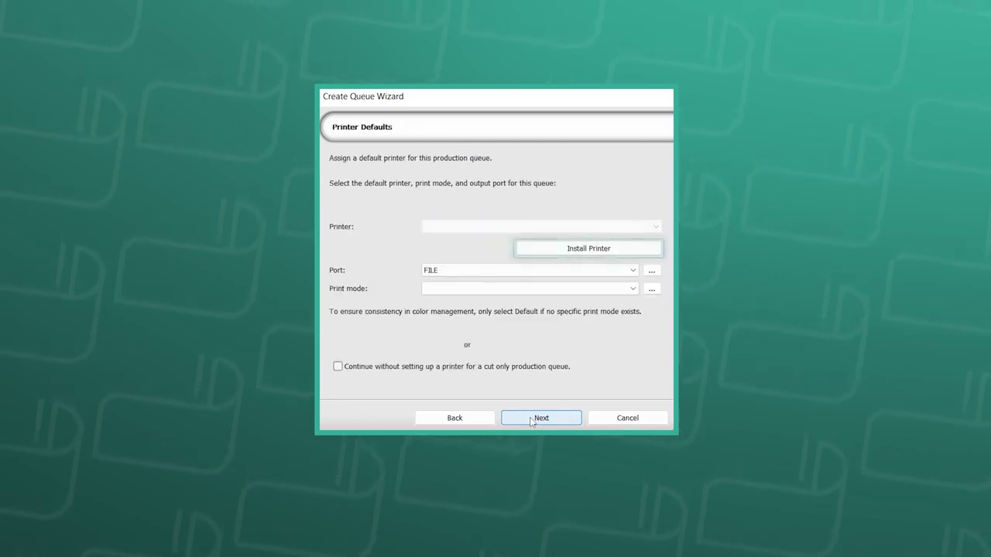
left_click(580, 247)
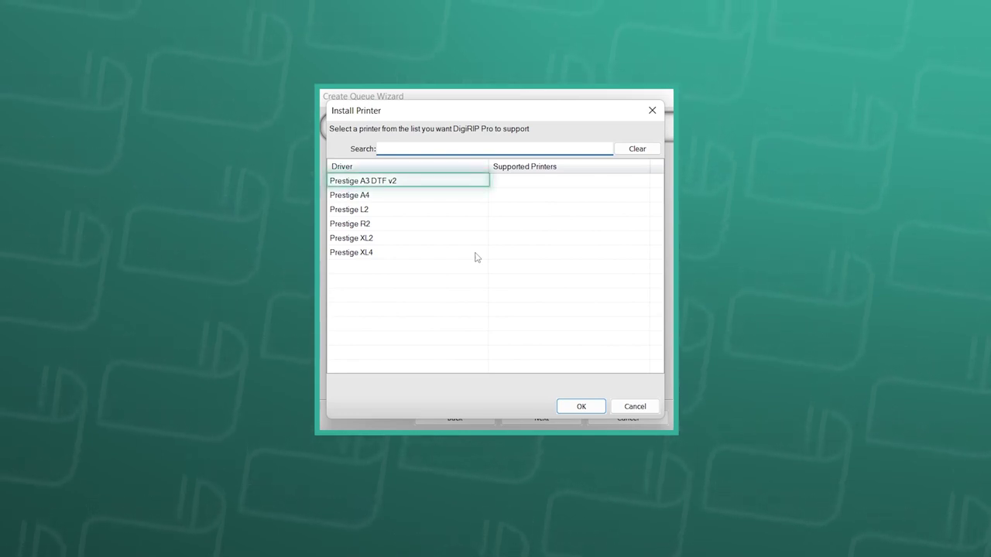
left_click(375, 198)
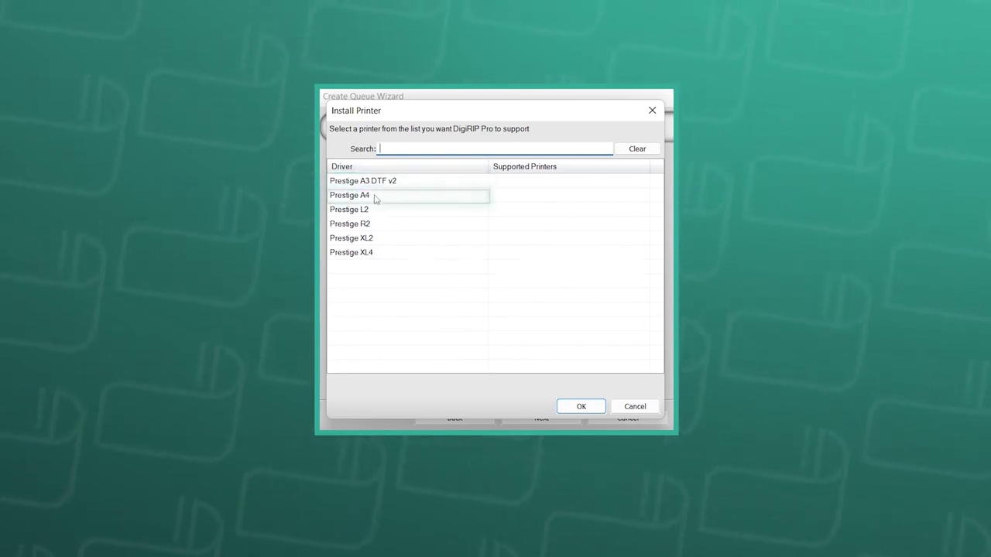
left_click(587, 402)
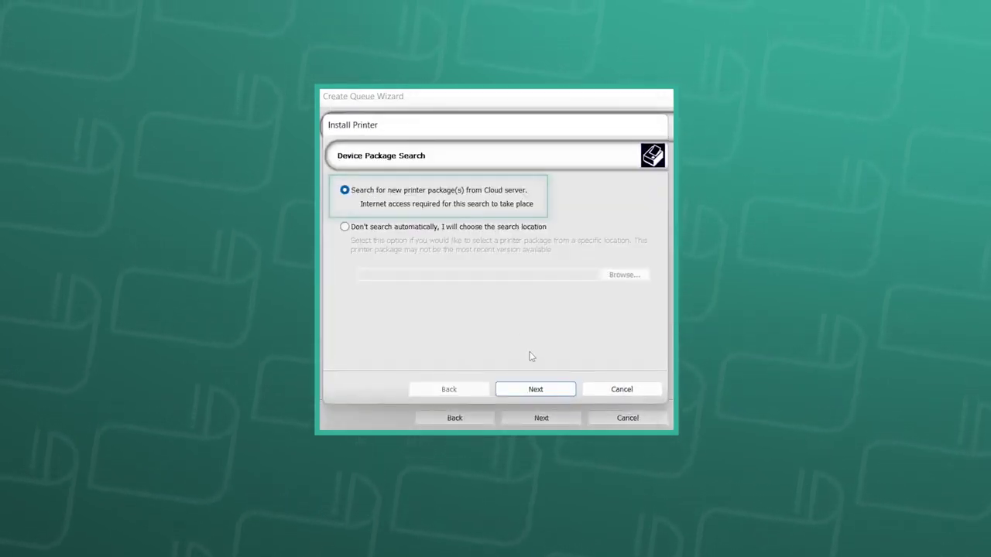
Step: Fetch the Prestige A4 package from the cloud server and complete port setup and driver installation
left_click(544, 391)
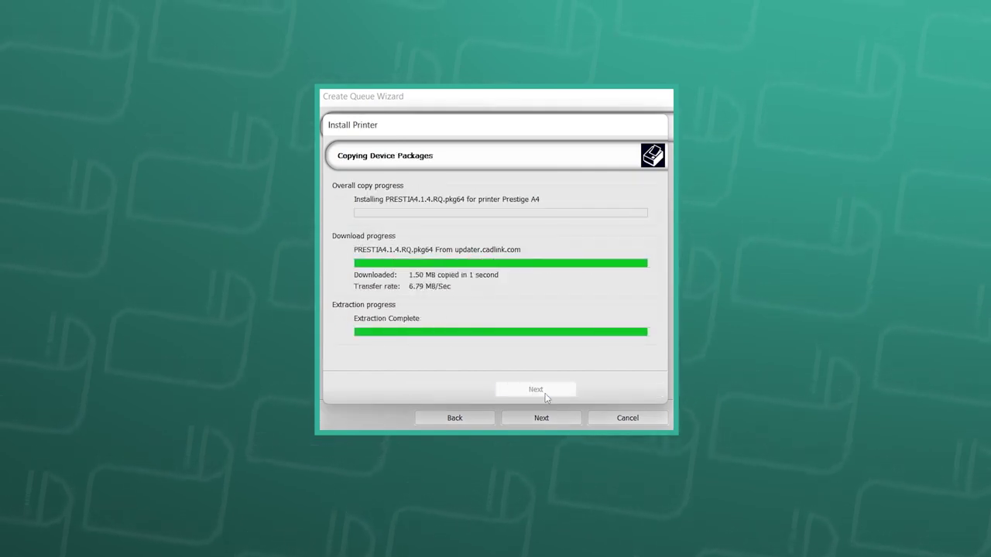
left_click(546, 396)
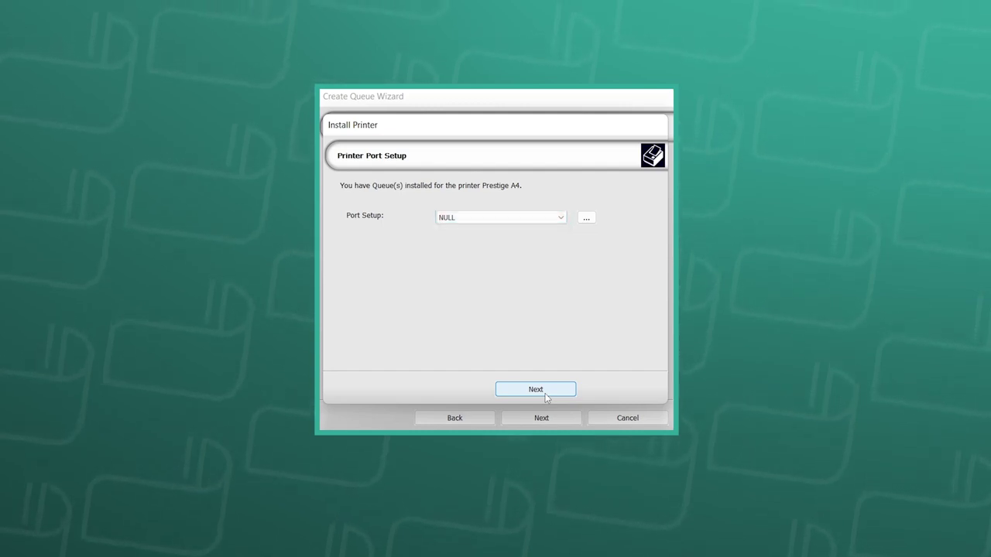
left_click(545, 397)
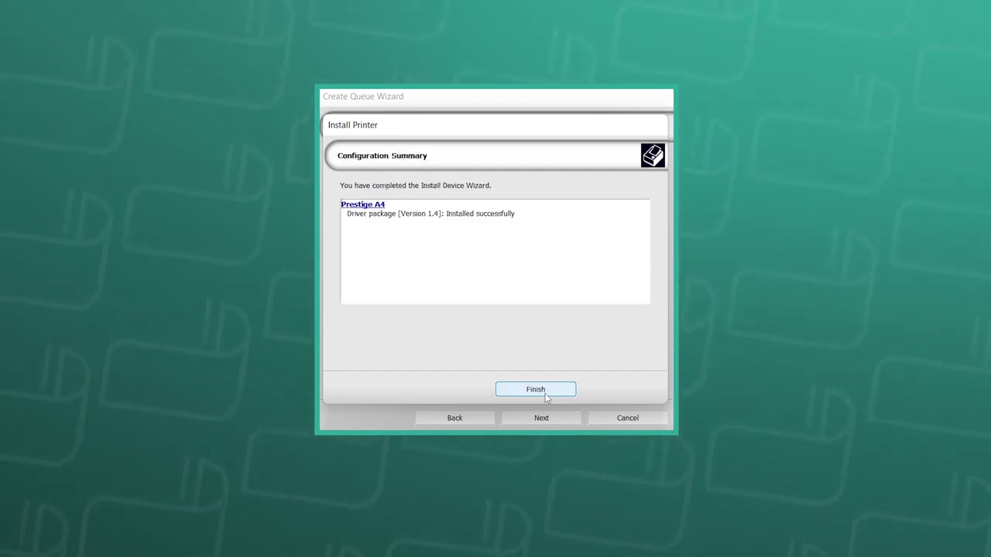
left_click(546, 398)
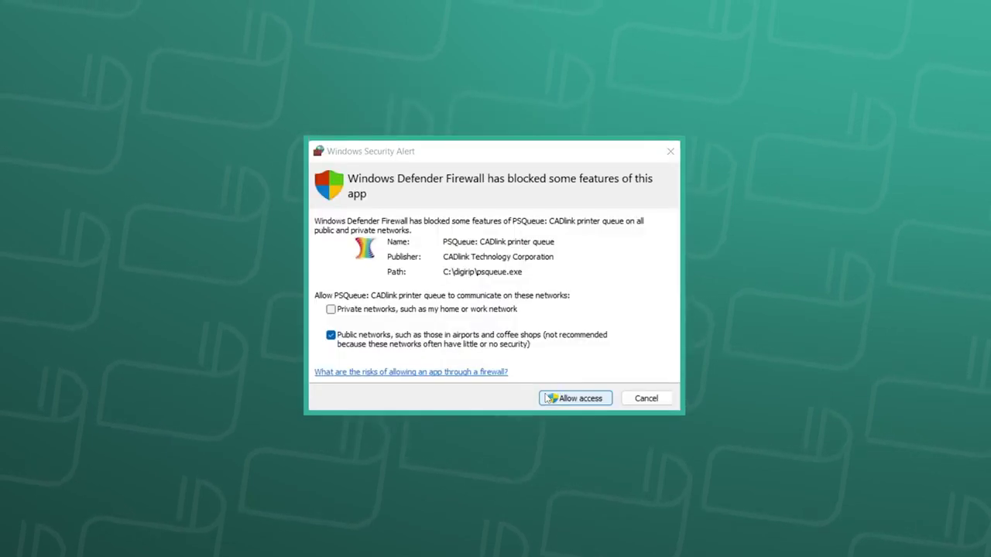
Step: Allow PSQueue through the firewall and assign the EPSONL805 port in Manage Queues
left_click(551, 401)
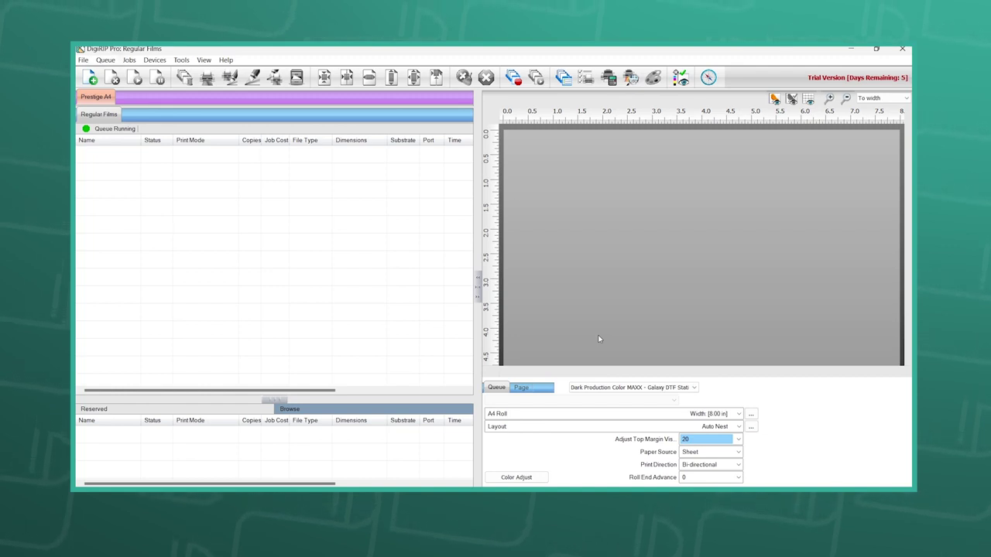
left_click(106, 60)
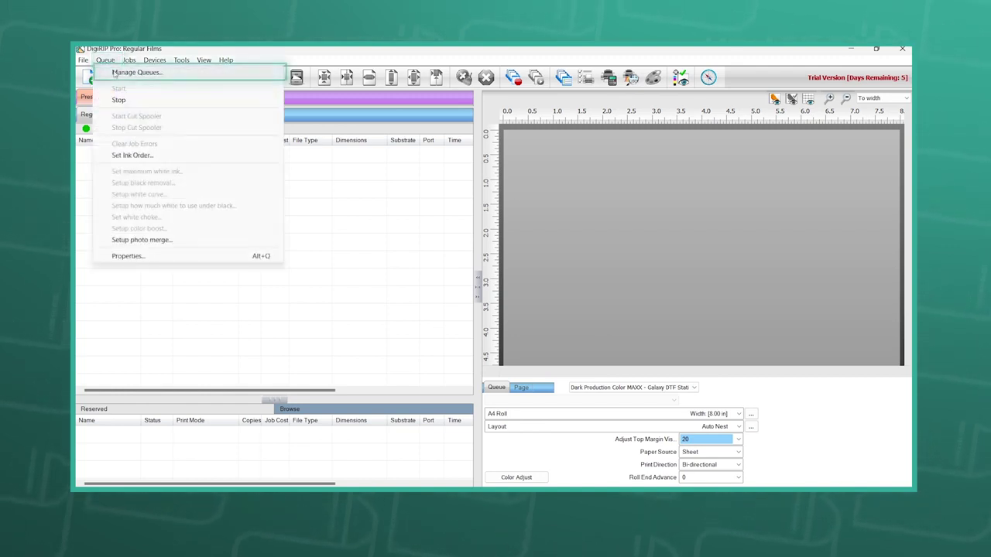
left_click(116, 71)
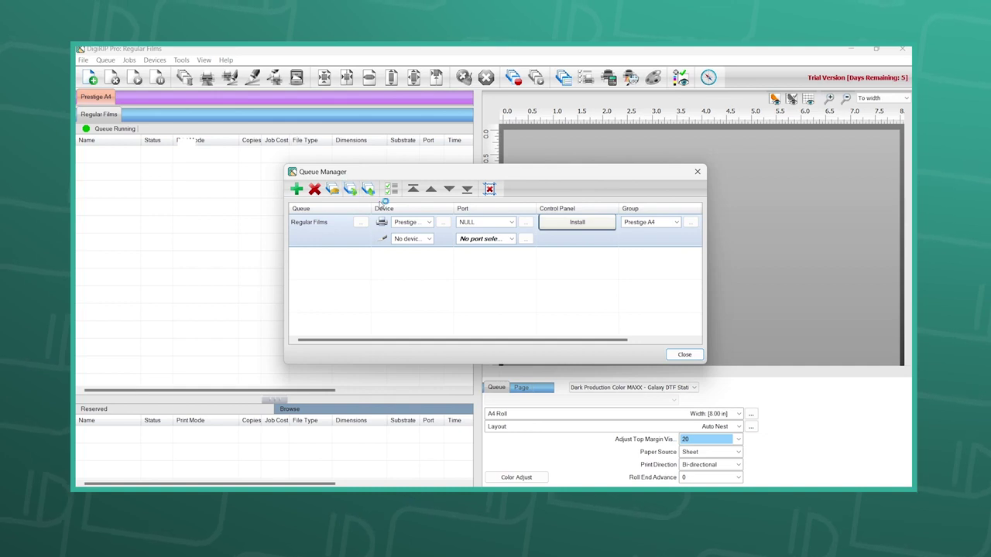
left_click(484, 224)
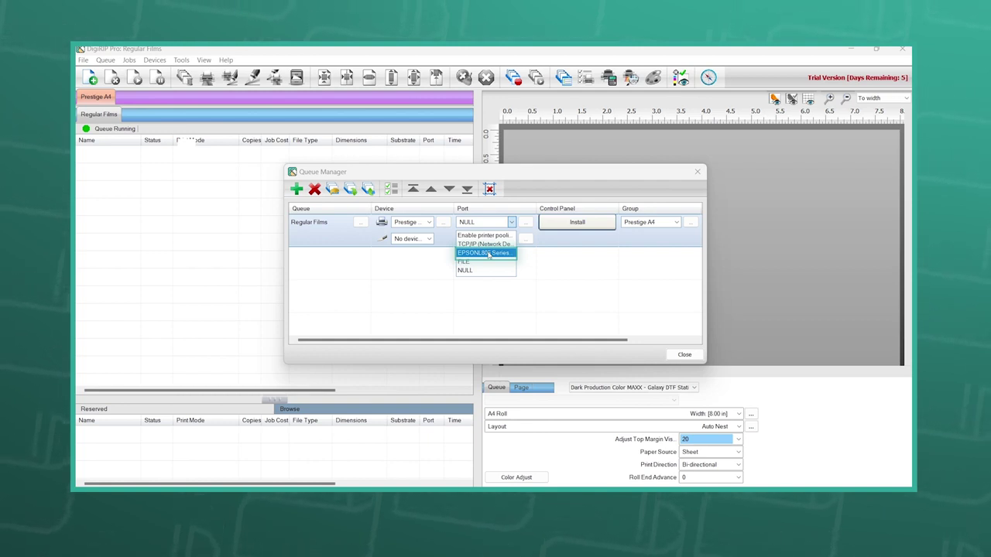
left_click(489, 254)
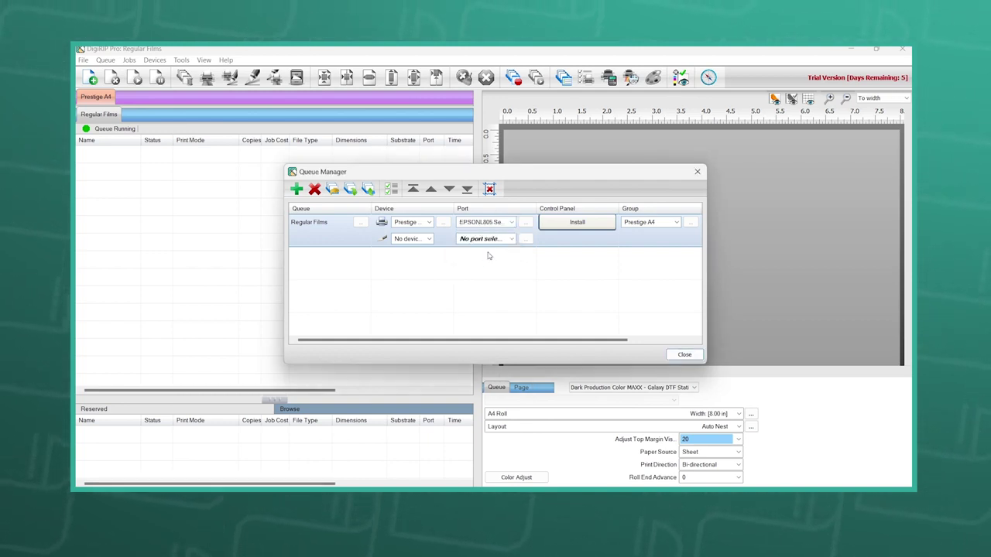
Step: Install the EPSONL805 port, acknowledge the admin notice, and check the printer's ink levels
left_click(579, 226)
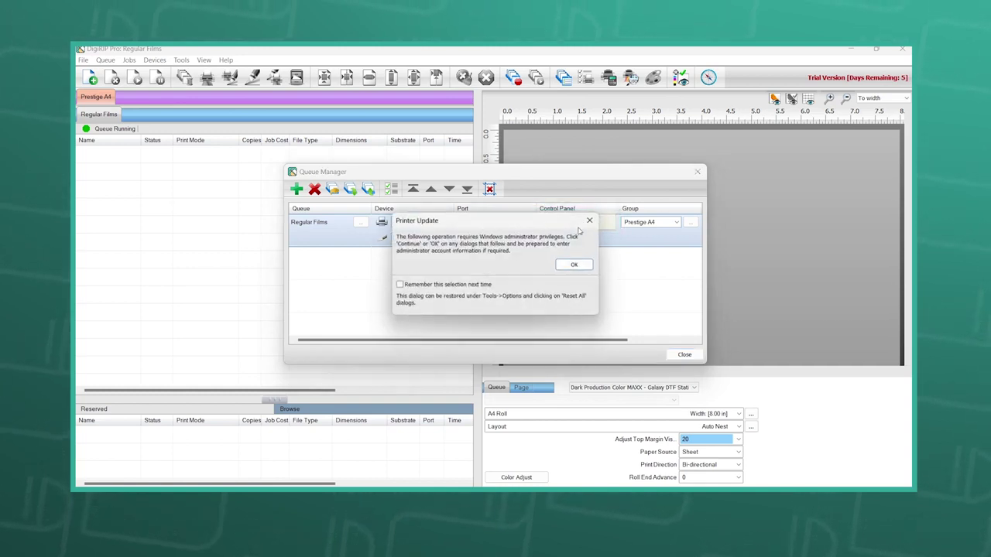
left_click(571, 266)
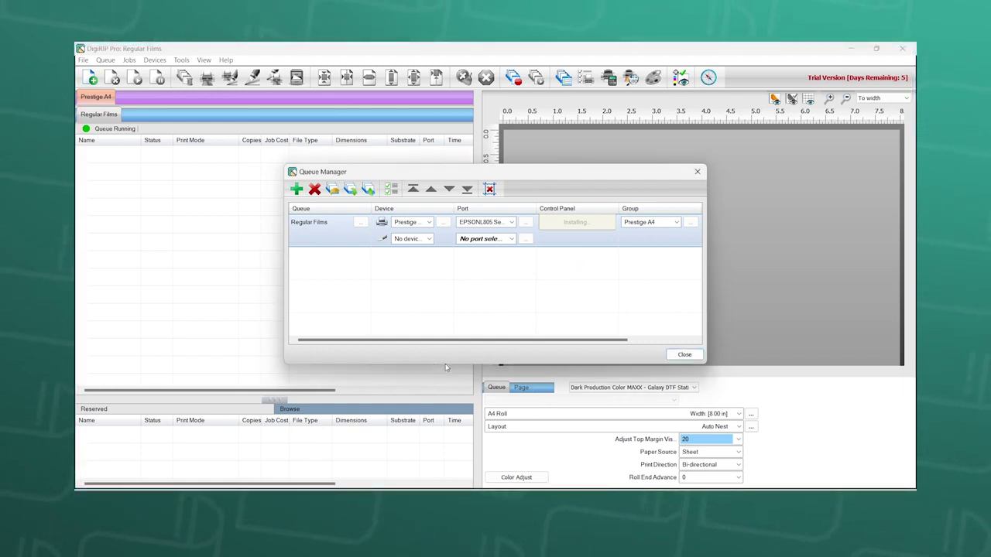
left_click(684, 355)
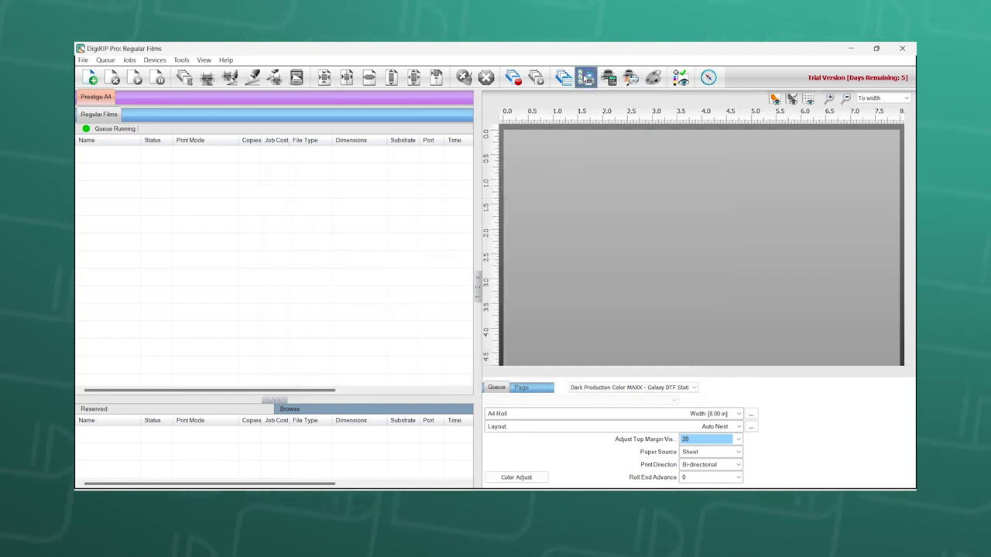
left_click(586, 77)
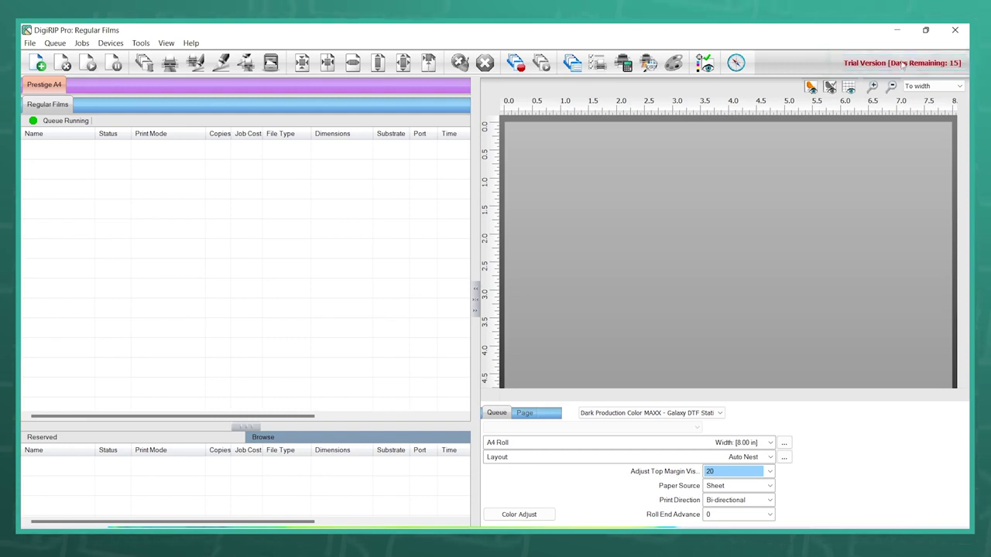
left_click(195, 45)
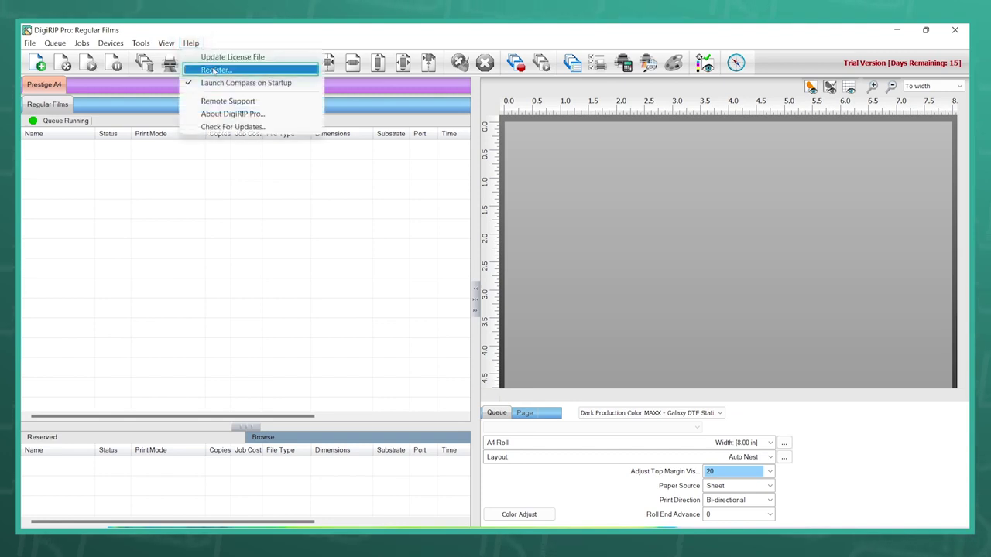
left_click(215, 70)
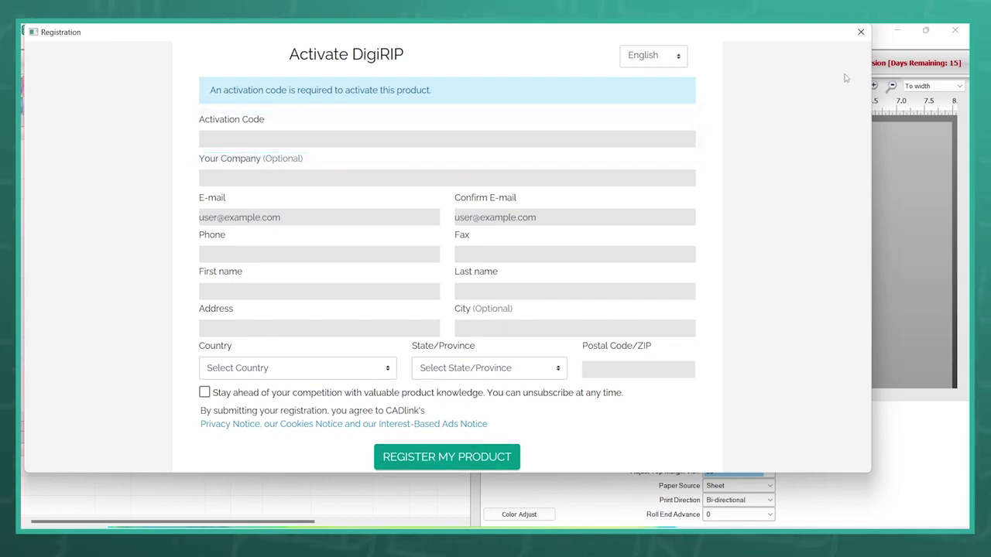
left_click(861, 33)
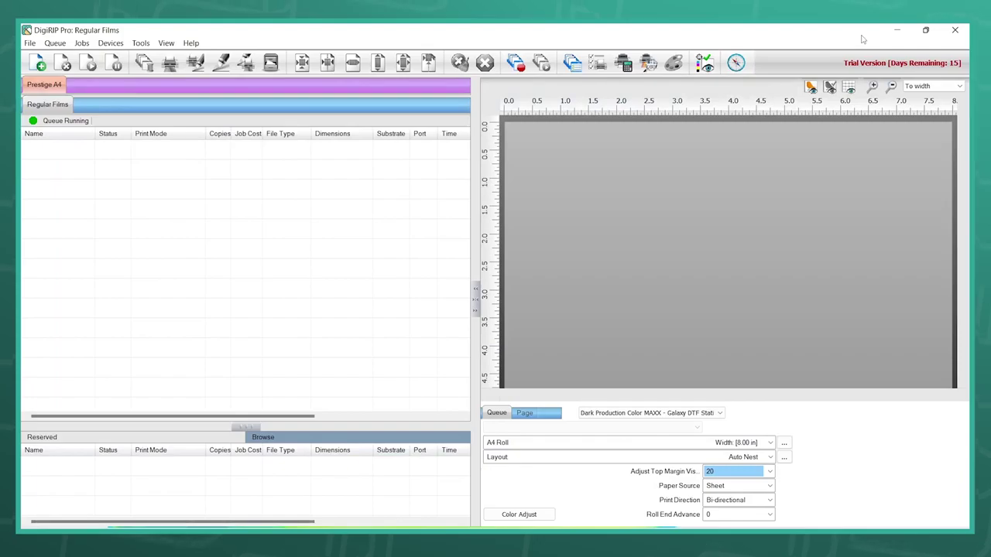